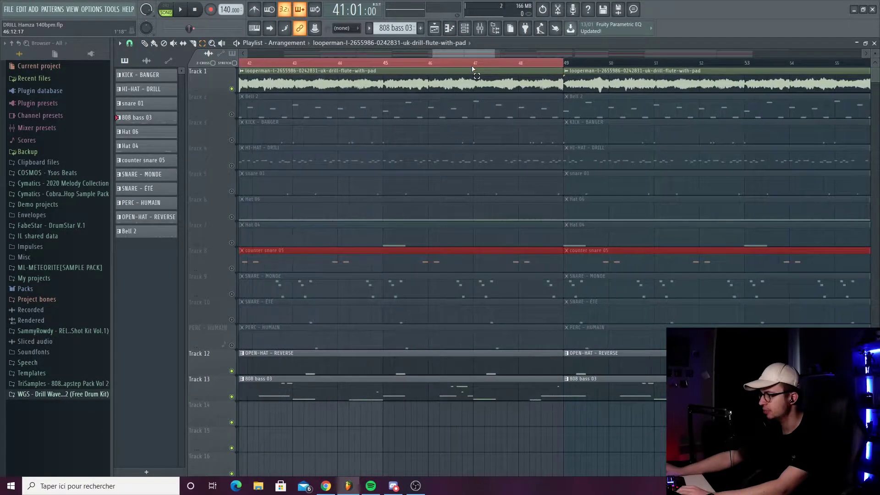
# Play the selected section from bar 41, auditioning the Bell 2 melody soloed and together with the looperman flute loop.
pyautogui.scroll(2, 473, 69)
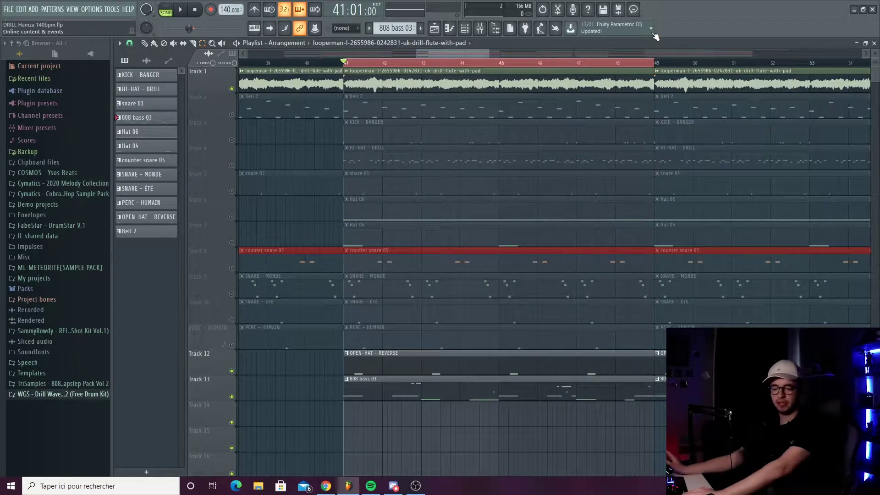
pyautogui.press('space')
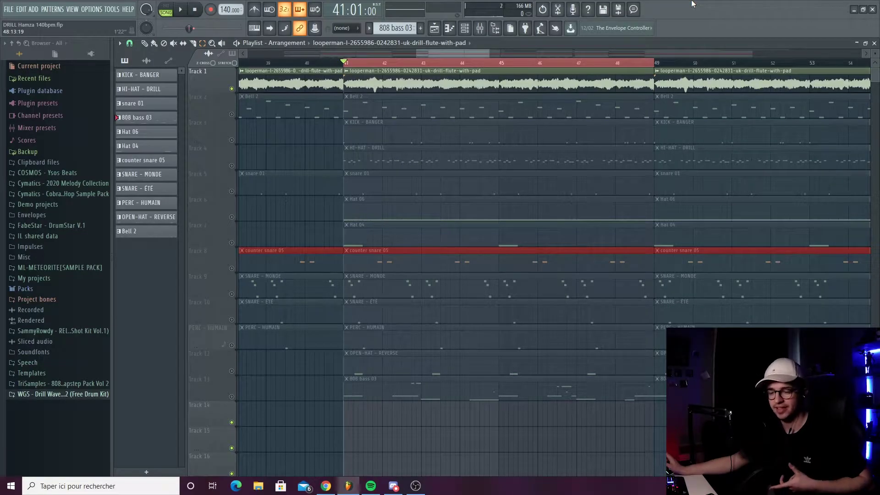
pyautogui.rightClick(231, 114)
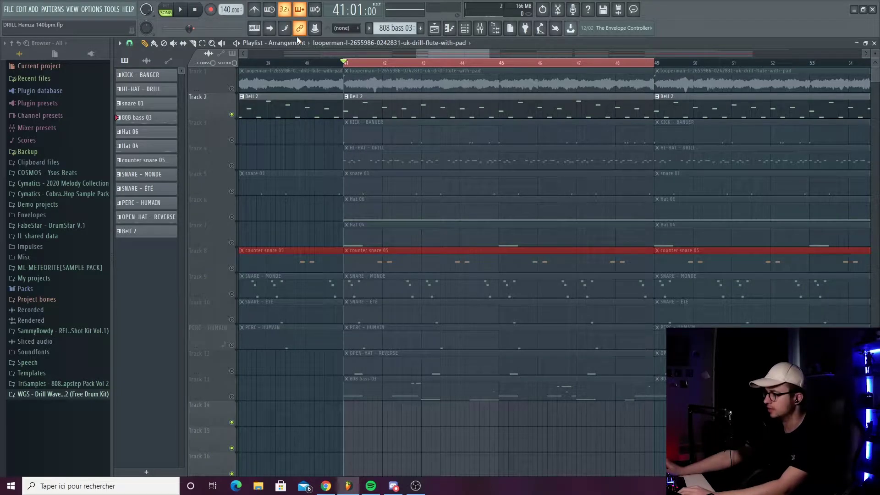
pyautogui.press('space')
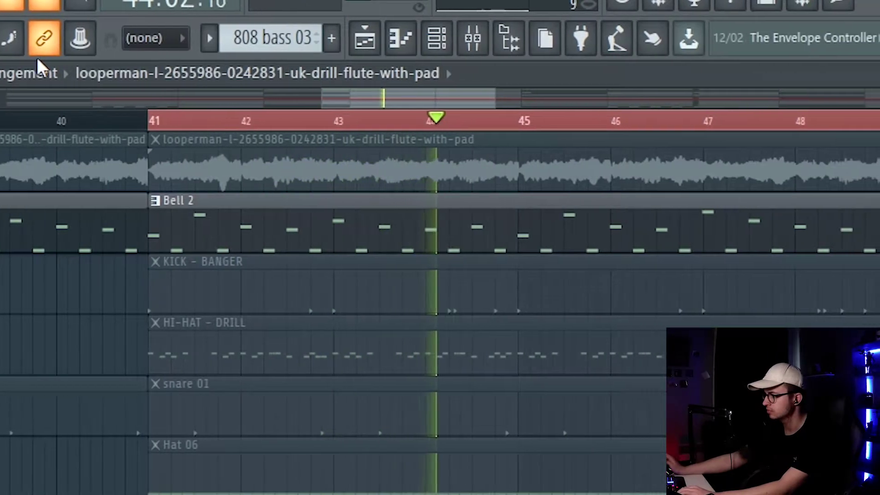
pyautogui.press('space')
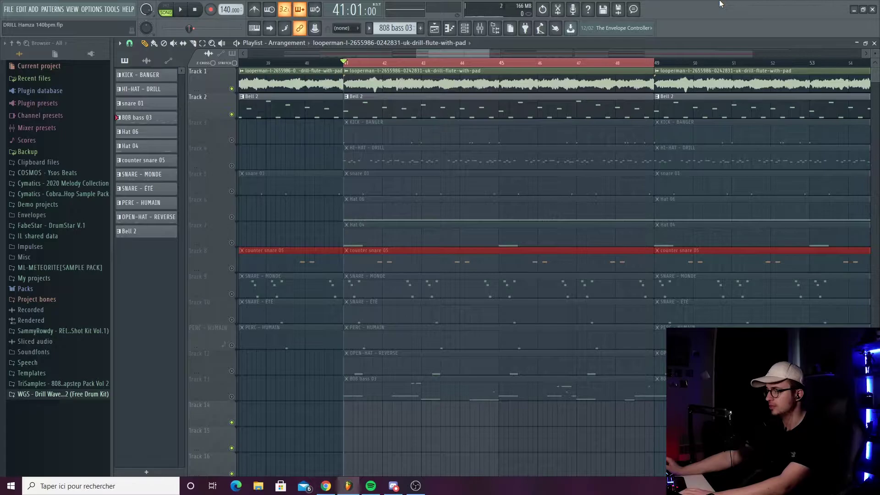
pyautogui.press('space')
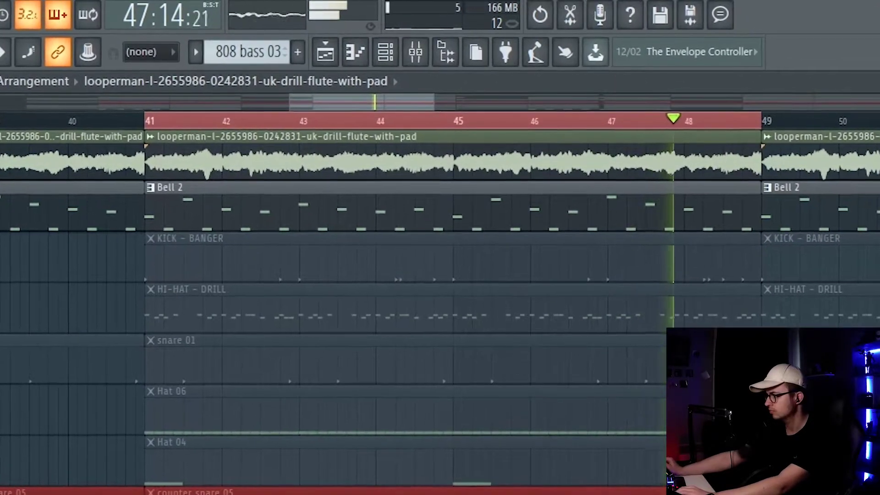
pyautogui.press('space')
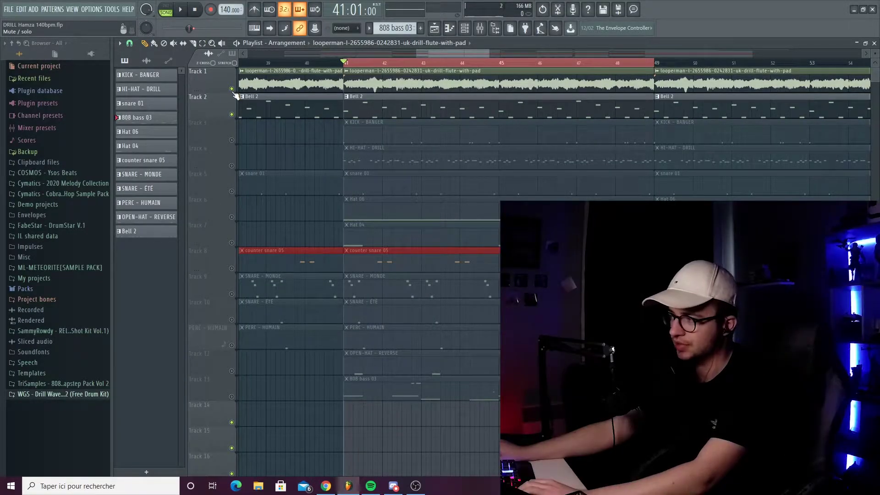
# Mute the flute loop and Bell 2 tracks, enable the HI-HAT - DRILL track, and audition its pattern in the piano roll.
pyautogui.moveTo(232, 90); pyautogui.dragTo(231, 173)
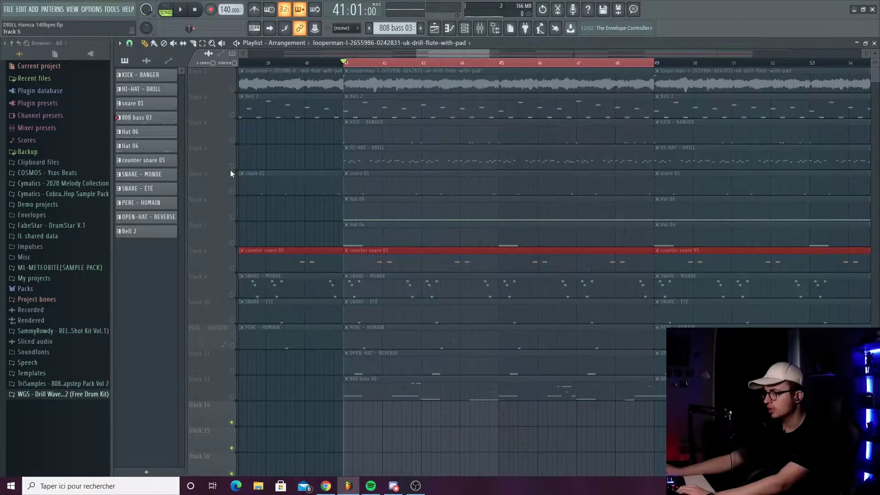
pyautogui.click(232, 166)
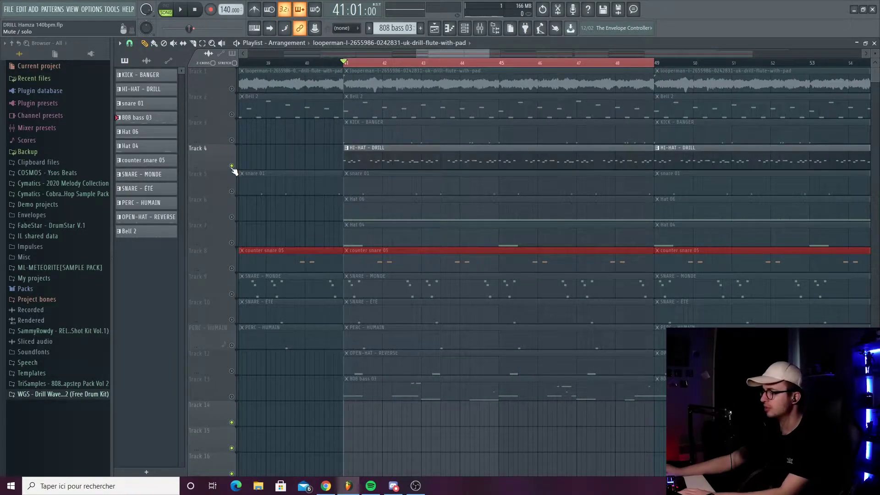
pyautogui.doubleClick(511, 160)
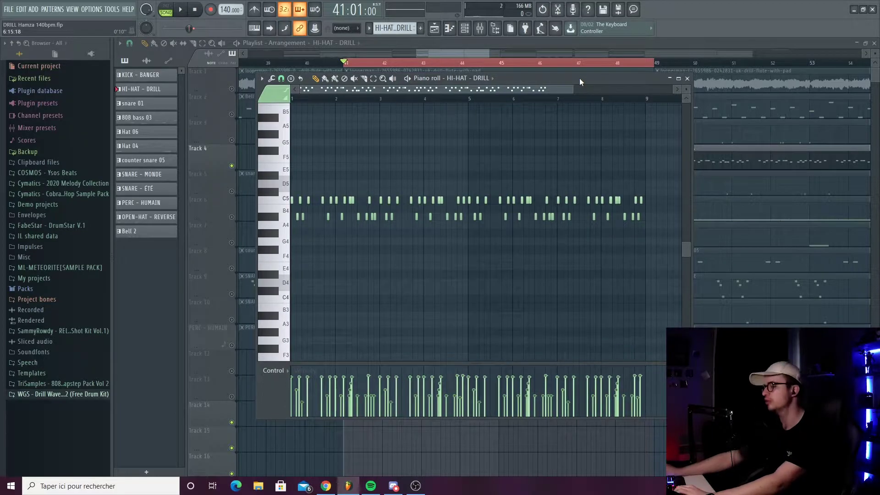
pyautogui.press('space')
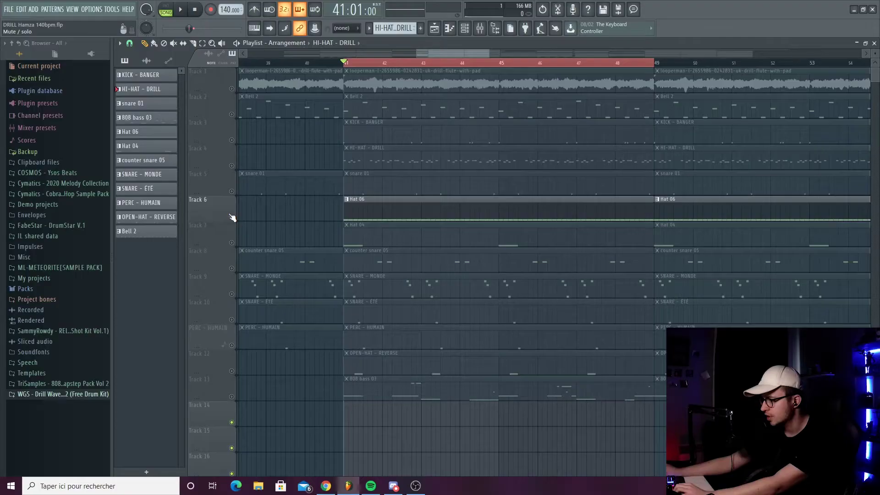
# Audition the Hat 06 and Hat 04 patterns in the piano roll, closing it when done.
pyautogui.doubleClick(382, 210)
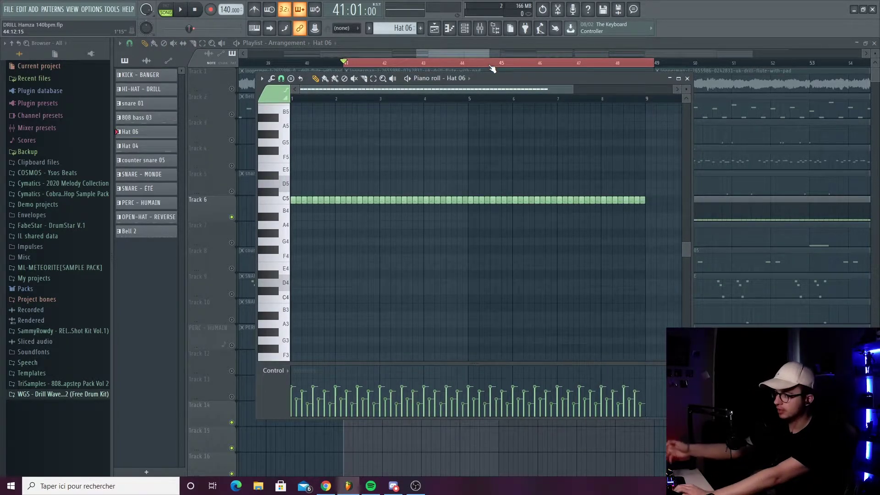
pyautogui.press('space')
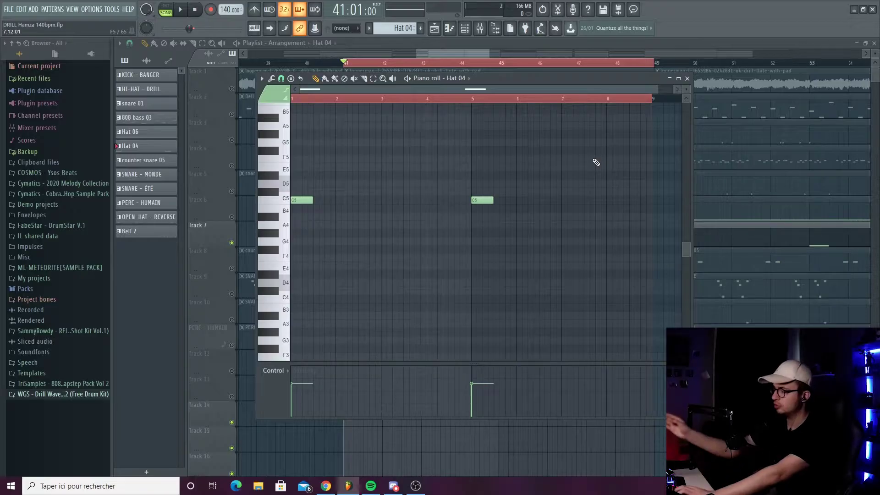
pyautogui.press('space')
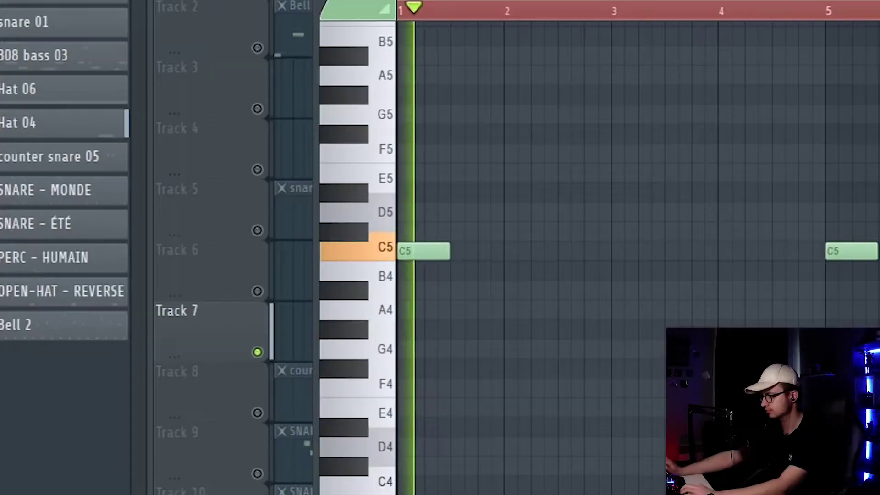
pyautogui.press('space')
pyautogui.click(687, 78)
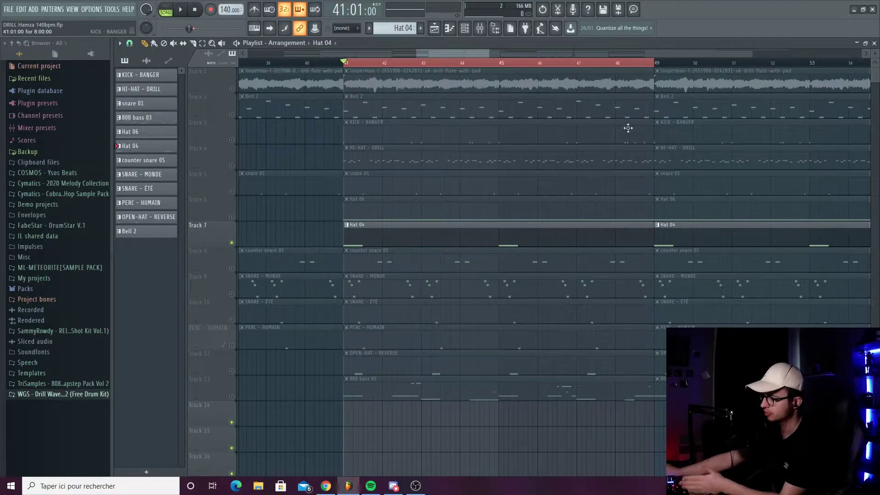
# Open the counter snare 05 pattern in the piano roll with all eight bars in view and play it.
pyautogui.doubleClick(256, 259)
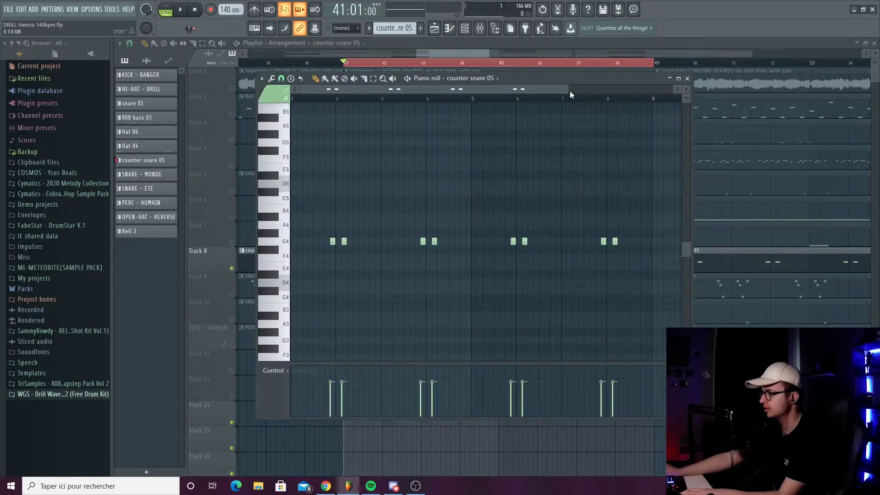
pyautogui.moveTo(568, 88); pyautogui.dragTo(572, 89)
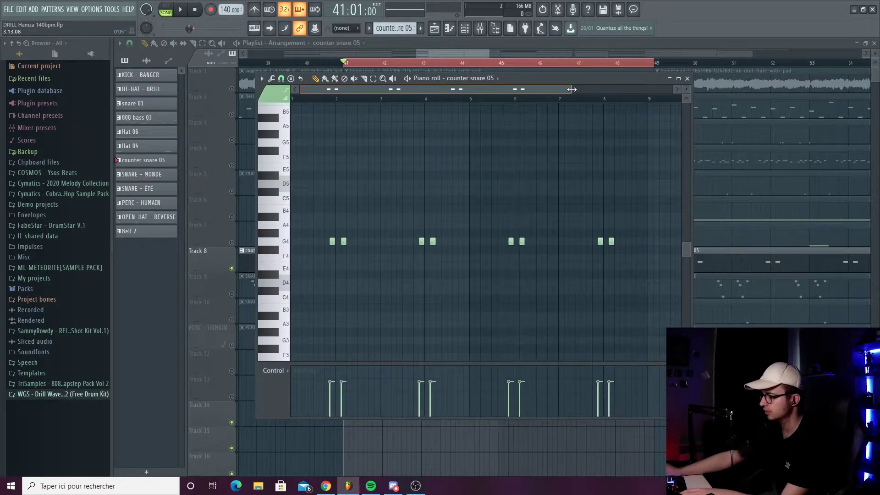
pyautogui.press('space')
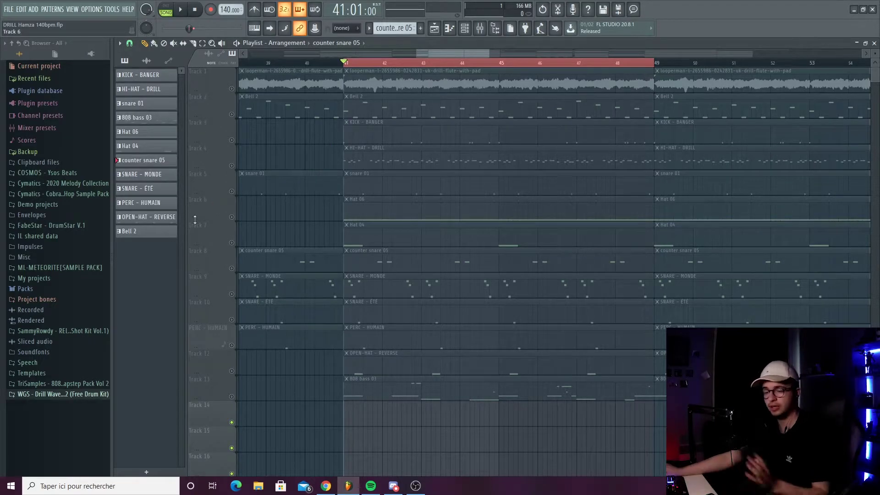
# Enable the snare 01 track, play its pattern in the piano roll, and put the piano roll out of the way.
pyautogui.click(231, 192)
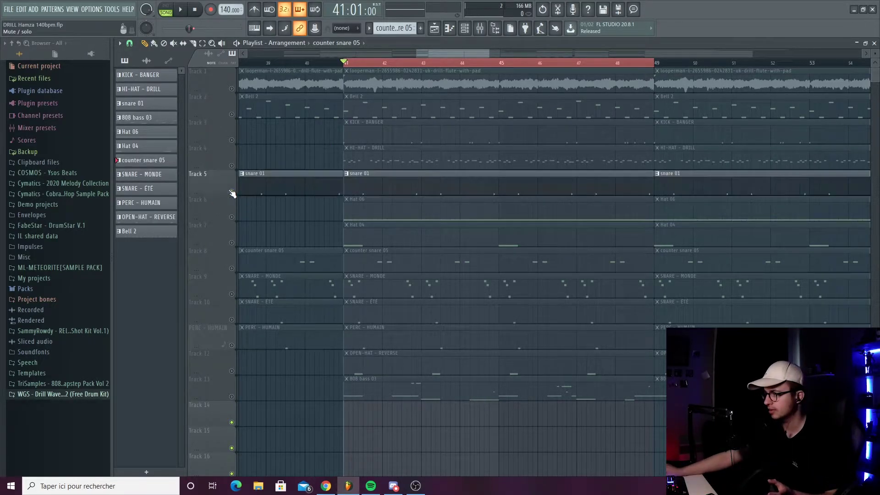
pyautogui.doubleClick(390, 186)
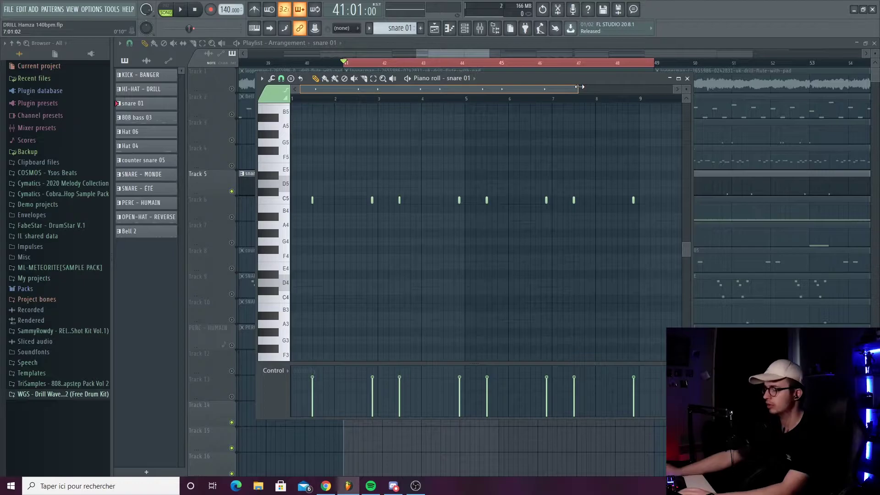
pyautogui.press('space')
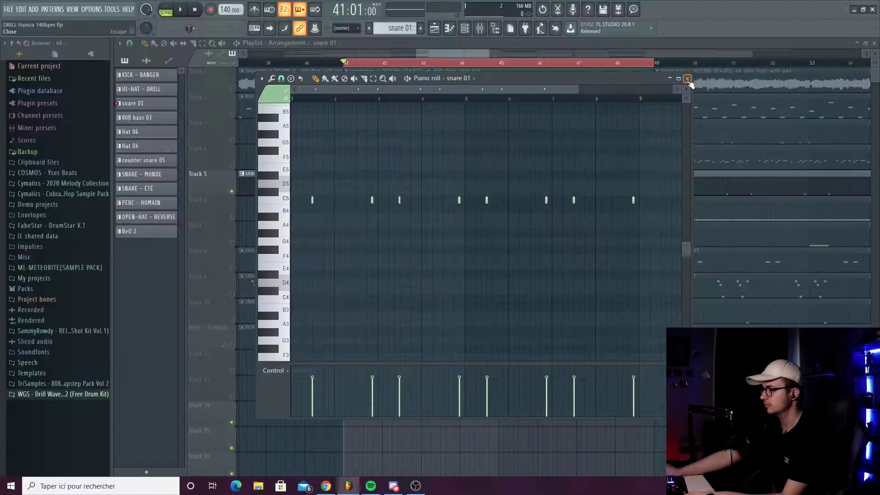
pyautogui.click(670, 78)
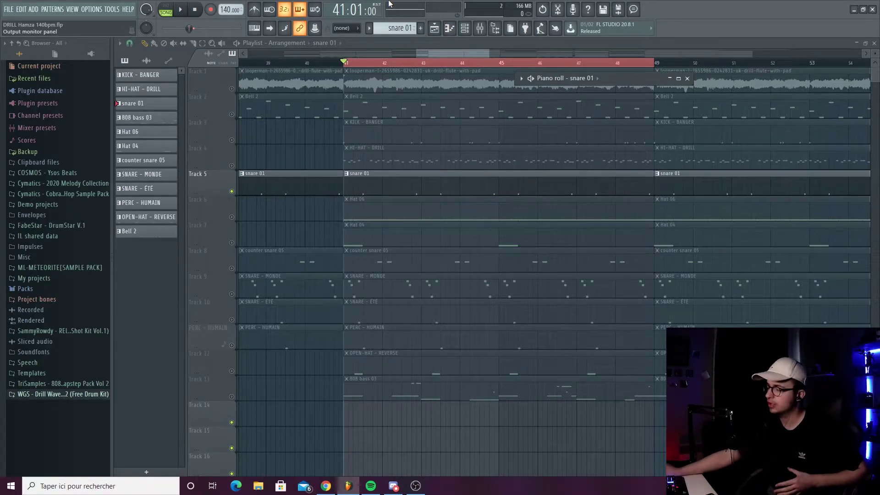
# Audition the SNARE - MONDE and SNARE - ÉTÉ patterns in the piano roll.
pyautogui.click(257, 282)
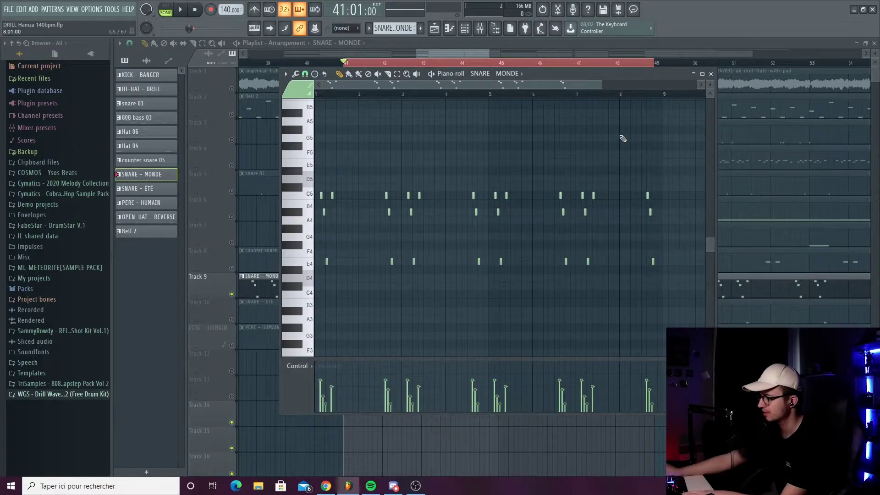
pyautogui.press('space')
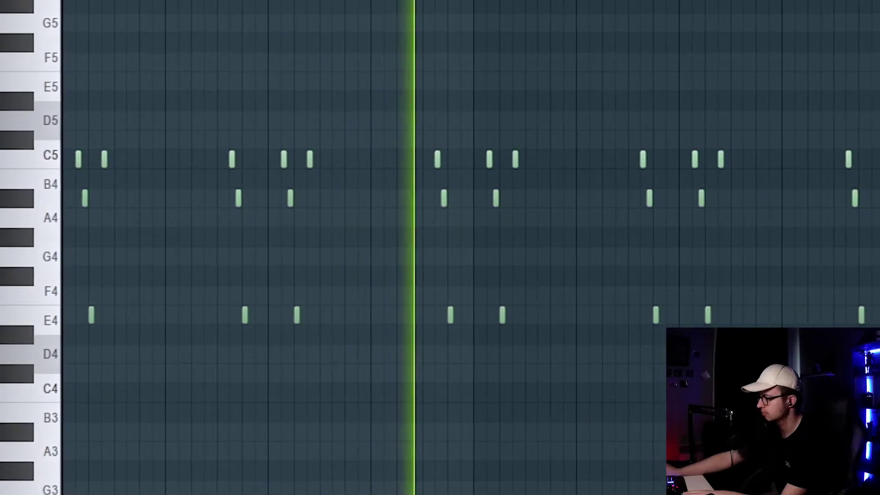
pyautogui.press('space')
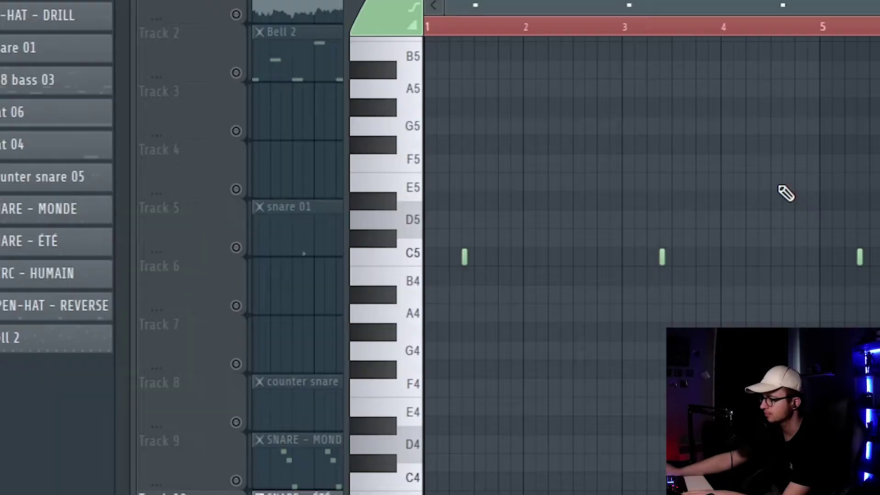
pyautogui.press('space')
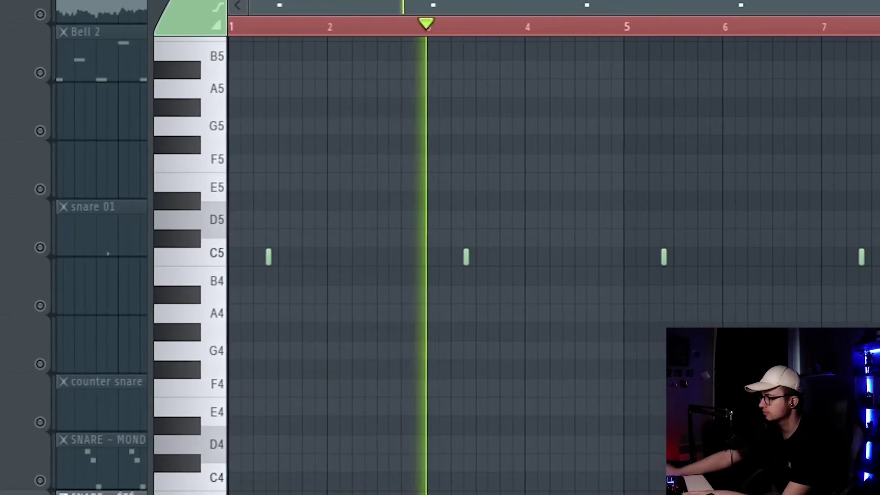
pyautogui.press('space')
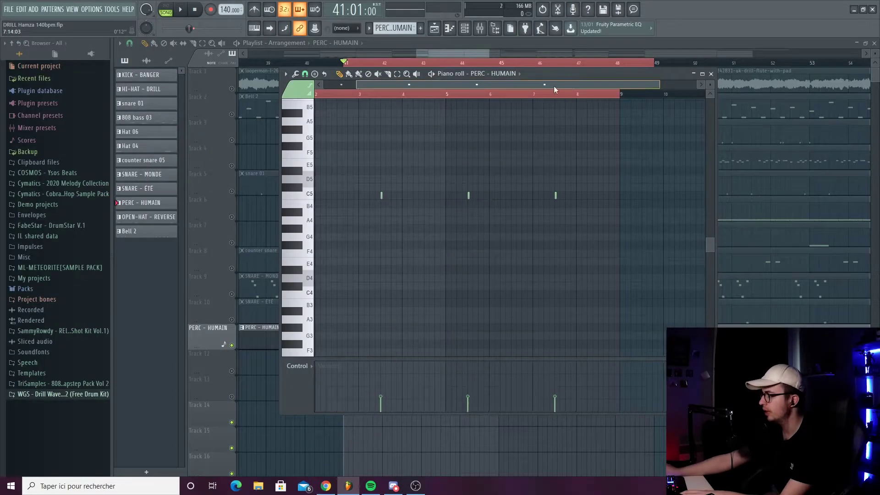
# Audition the PERC - HUMAIN and OPEN-HAT - REVERSE patterns in the piano roll.
pyautogui.hscroll(-1, 554, 86)
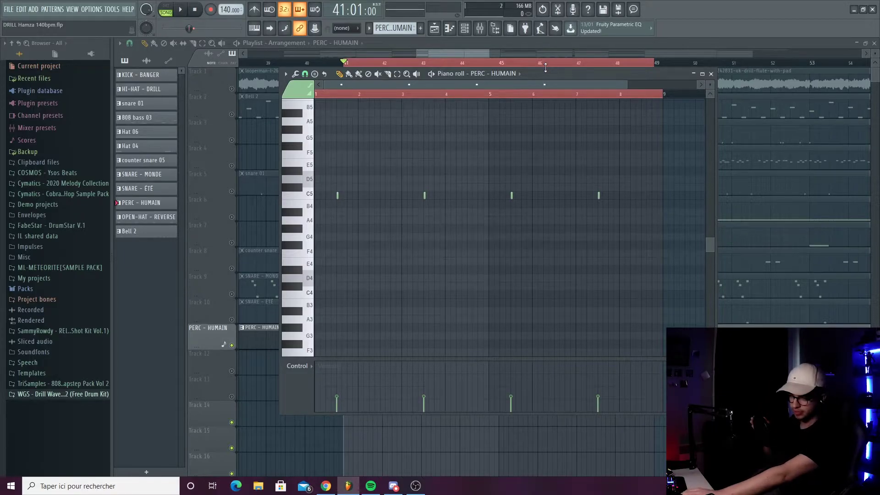
pyautogui.press('space')
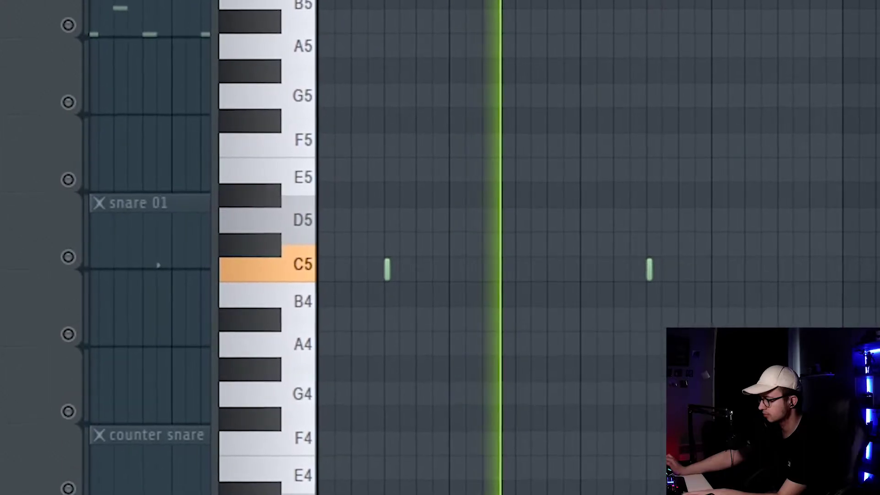
pyautogui.press('space')
pyautogui.press('F7')
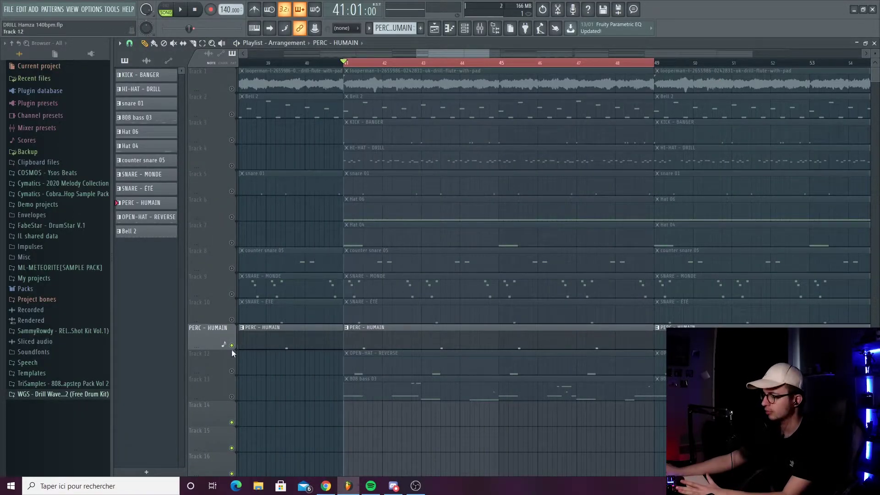
pyautogui.doubleClick(366, 362)
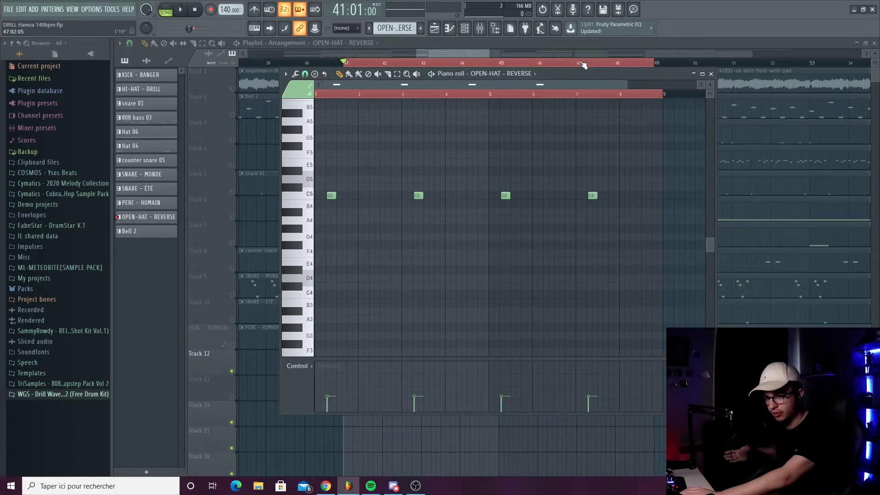
pyautogui.press('space')
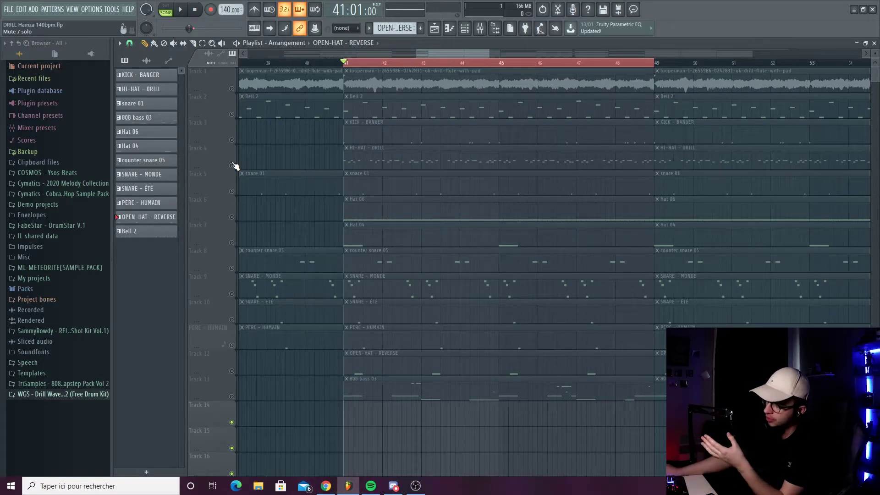
# Enable the snare 01, Hat 06 and Hat 04 tracks and every track from counter snare 05 through OPEN-HAT - REVERSE.
pyautogui.click(231, 191)
pyautogui.click(232, 217)
pyautogui.click(232, 242)
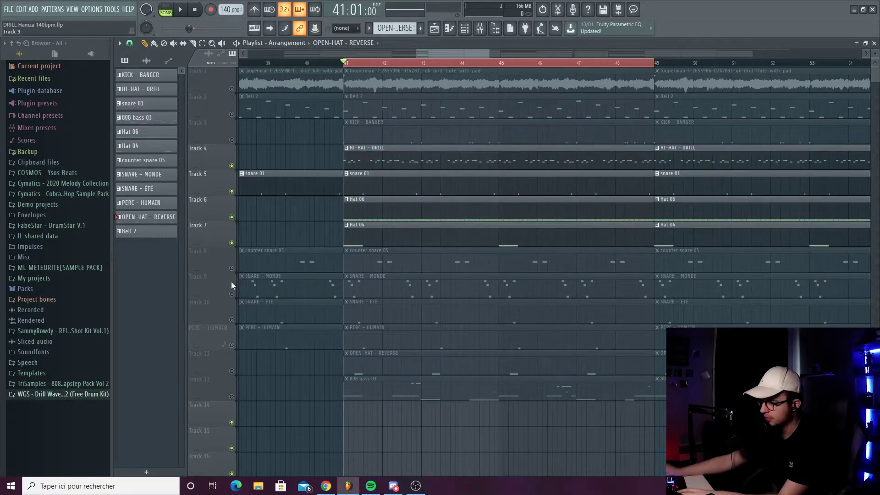
pyautogui.moveTo(231, 268); pyautogui.dragTo(231, 371)
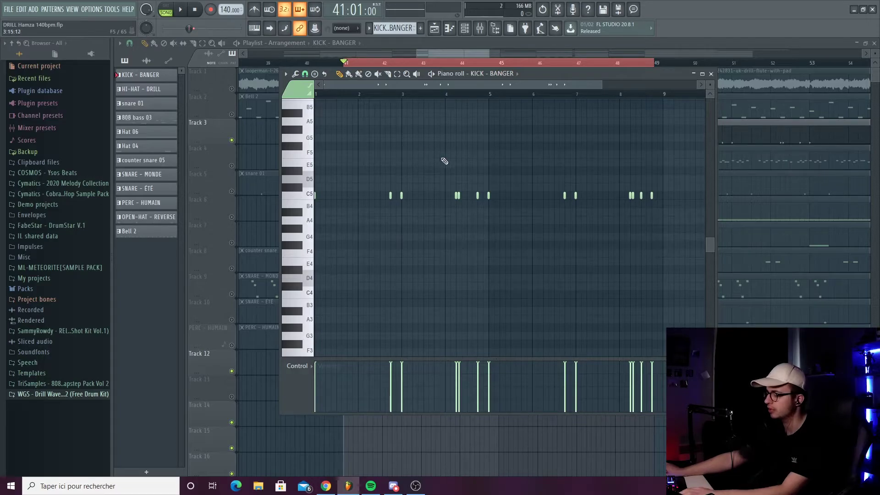
# Play the KICK - BANGER pattern in the piano roll.
pyautogui.press('space')
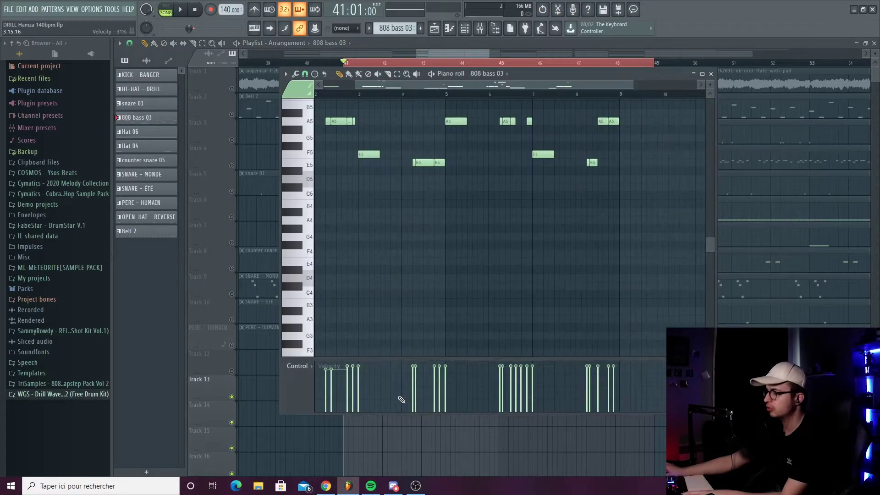
# Examine the 808 bass 03 pattern in the piano roll, marking out its high notes above the main bass line, and play it.
pyautogui.scroll(-1, 528, 91)
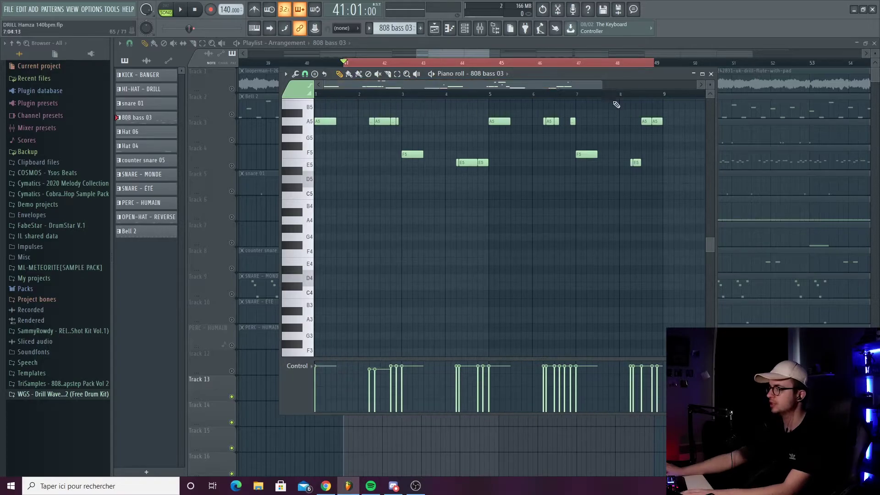
pyautogui.scroll(4, 632, 182)
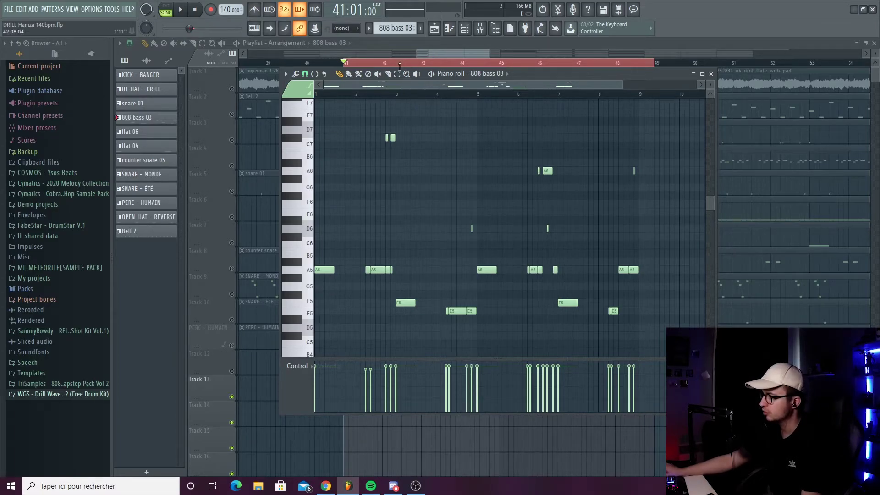
pyautogui.moveTo(350, 102); pyautogui.dragTo(674, 199)
pyautogui.scroll(3, 504, 206)
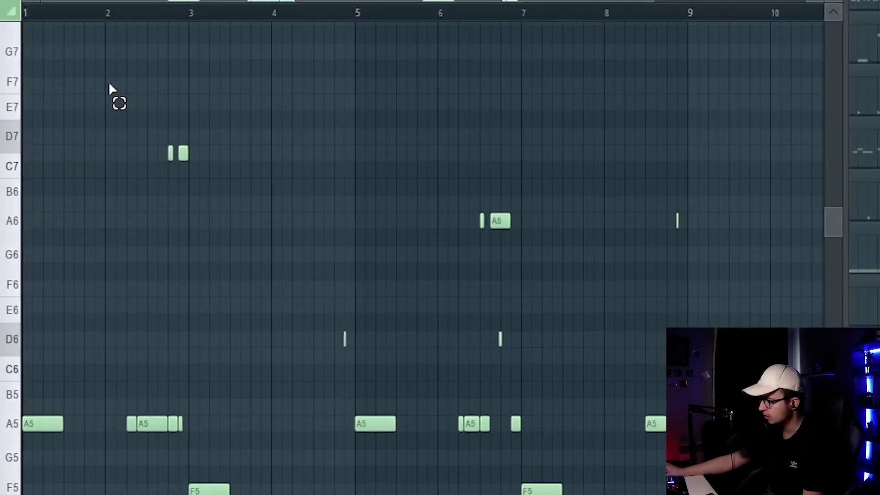
pyautogui.moveTo(110, 86); pyautogui.dragTo(708, 227)
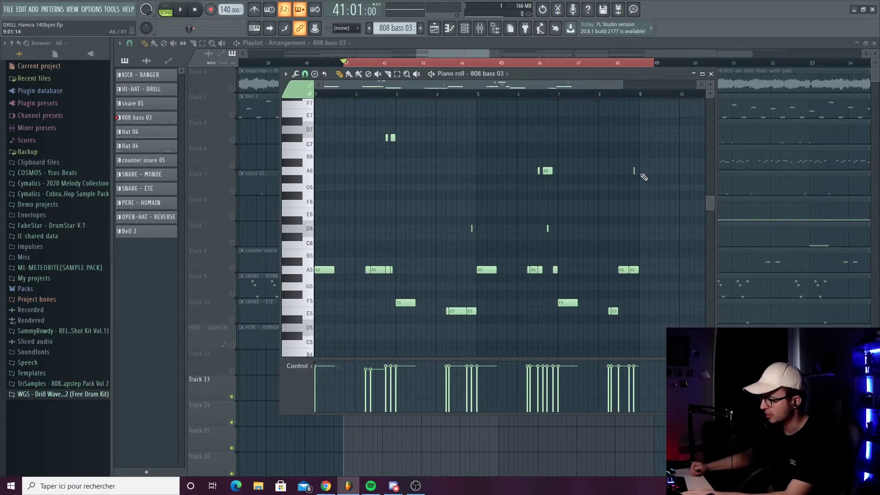
pyautogui.press('space')
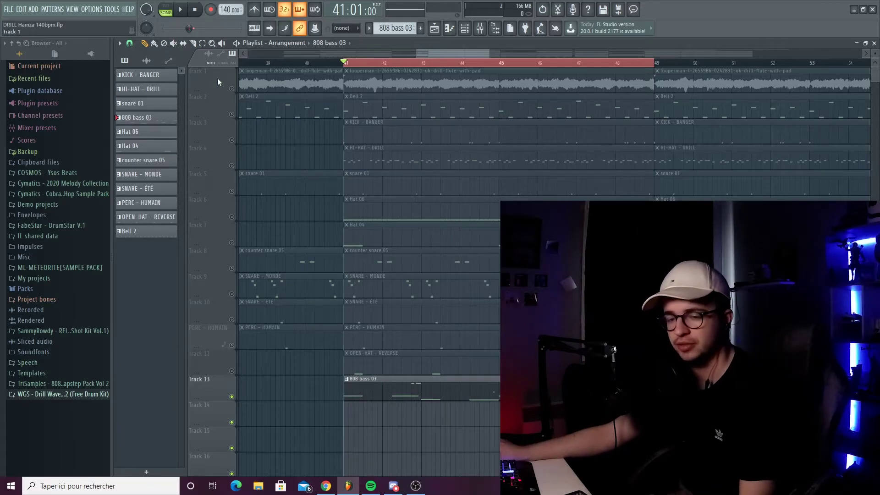
# Enable every drum track from KICK - BANGER through OPEN-HAT - REVERSE alongside the 808 bass 03 track.
pyautogui.moveTo(232, 140); pyautogui.dragTo(231, 268)
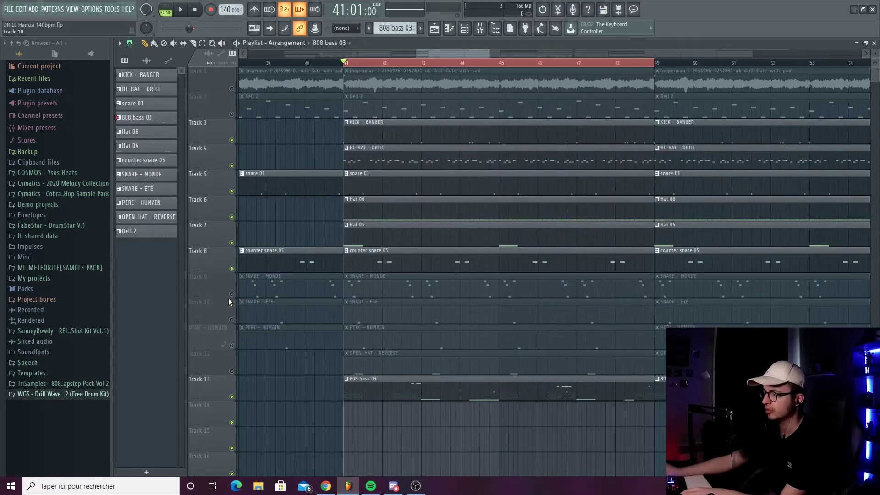
pyautogui.click(230, 295)
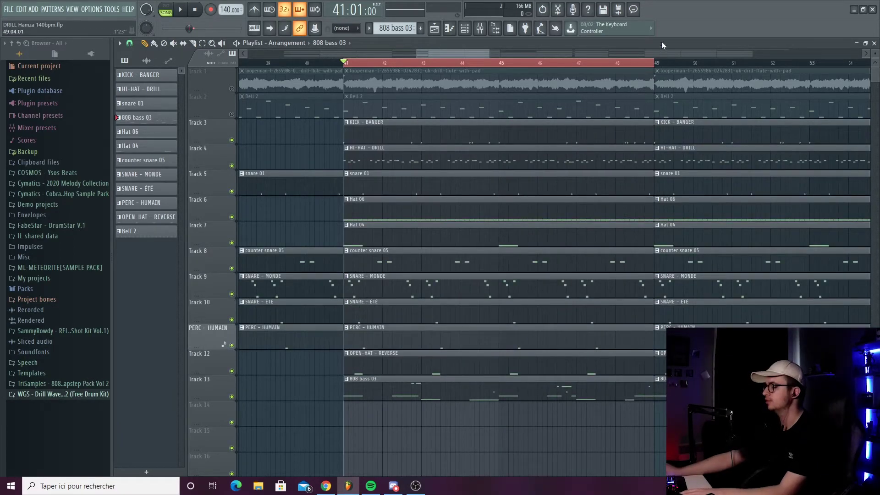